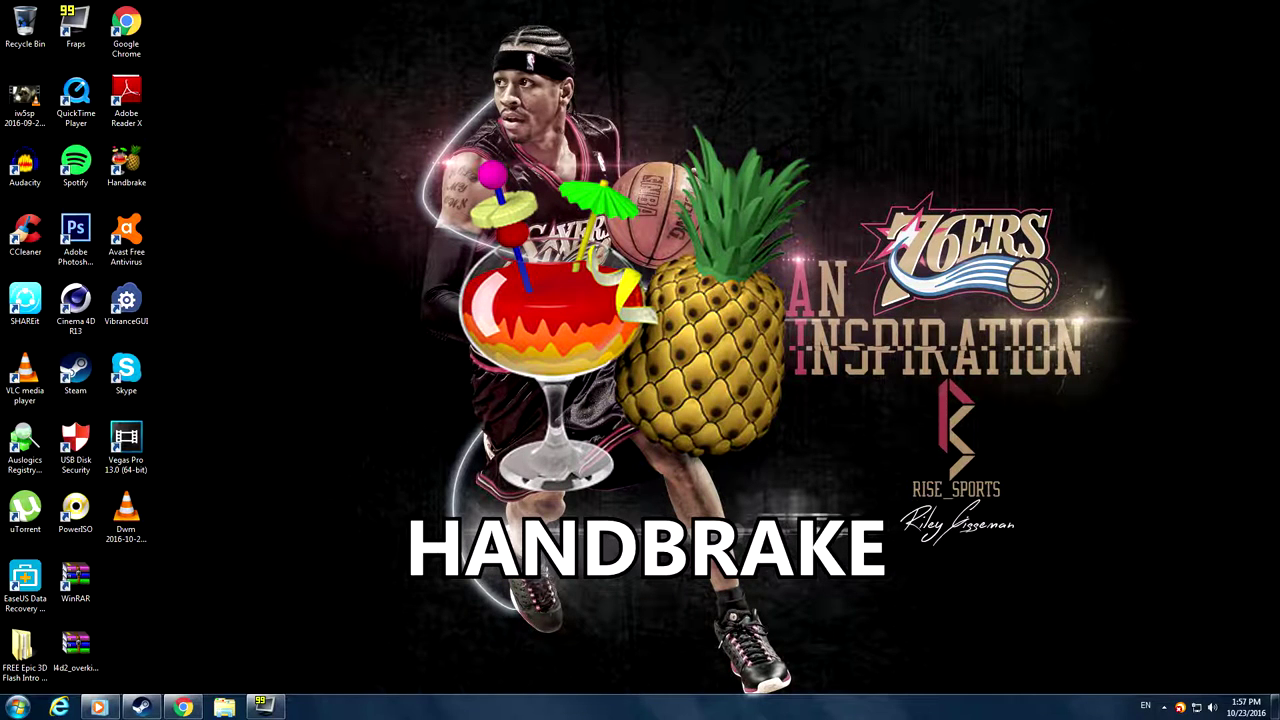
pyautogui.click(183, 707)
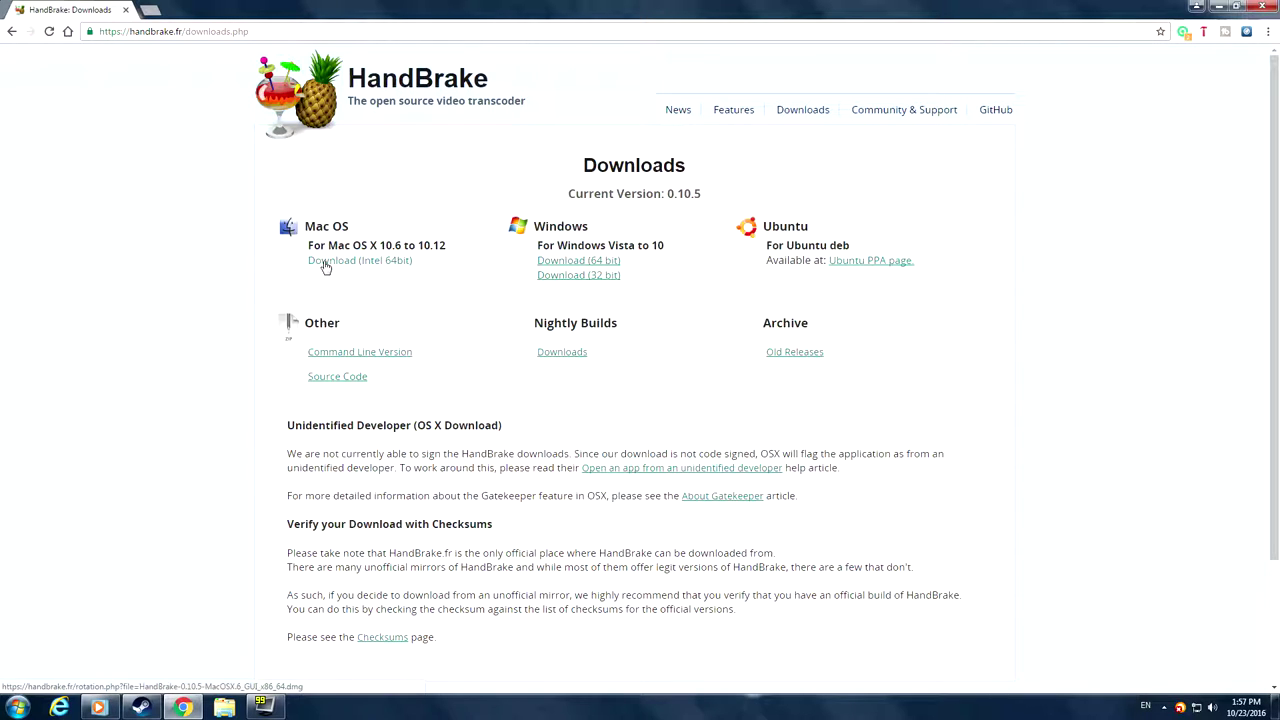
pyautogui.moveTo(305, 261); pyautogui.dragTo(436, 300)
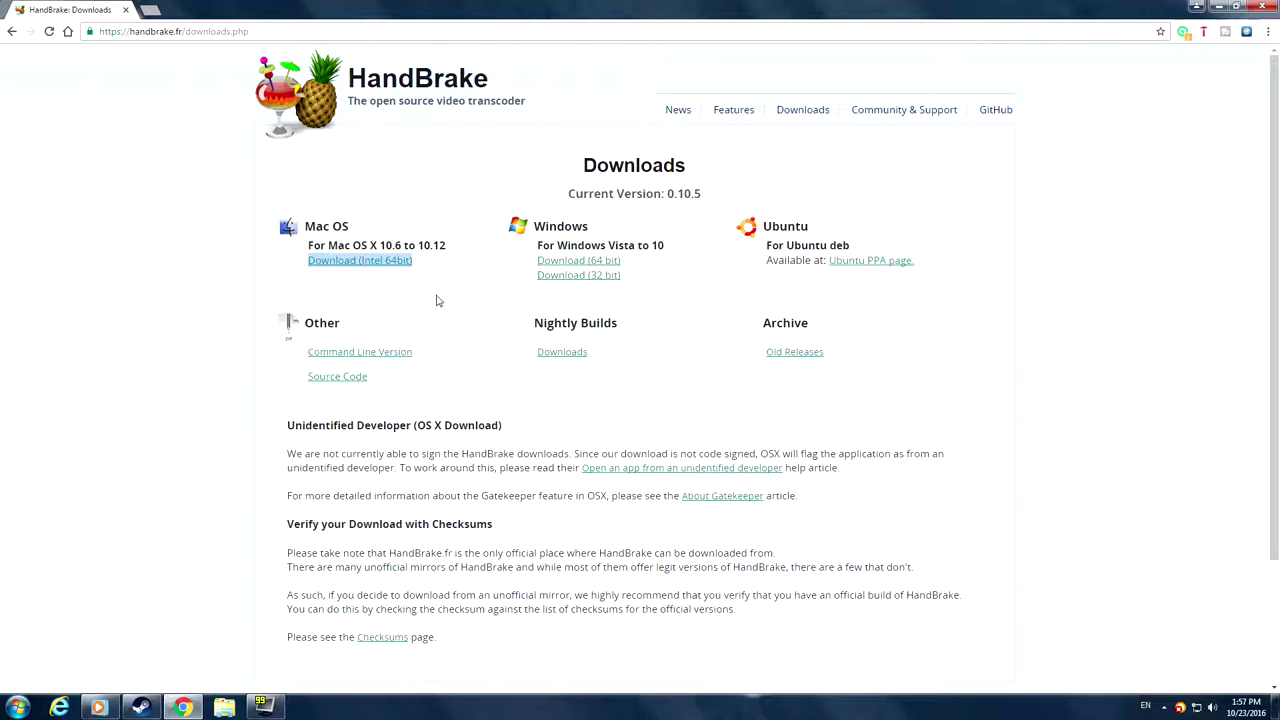
pyautogui.click(436, 300)
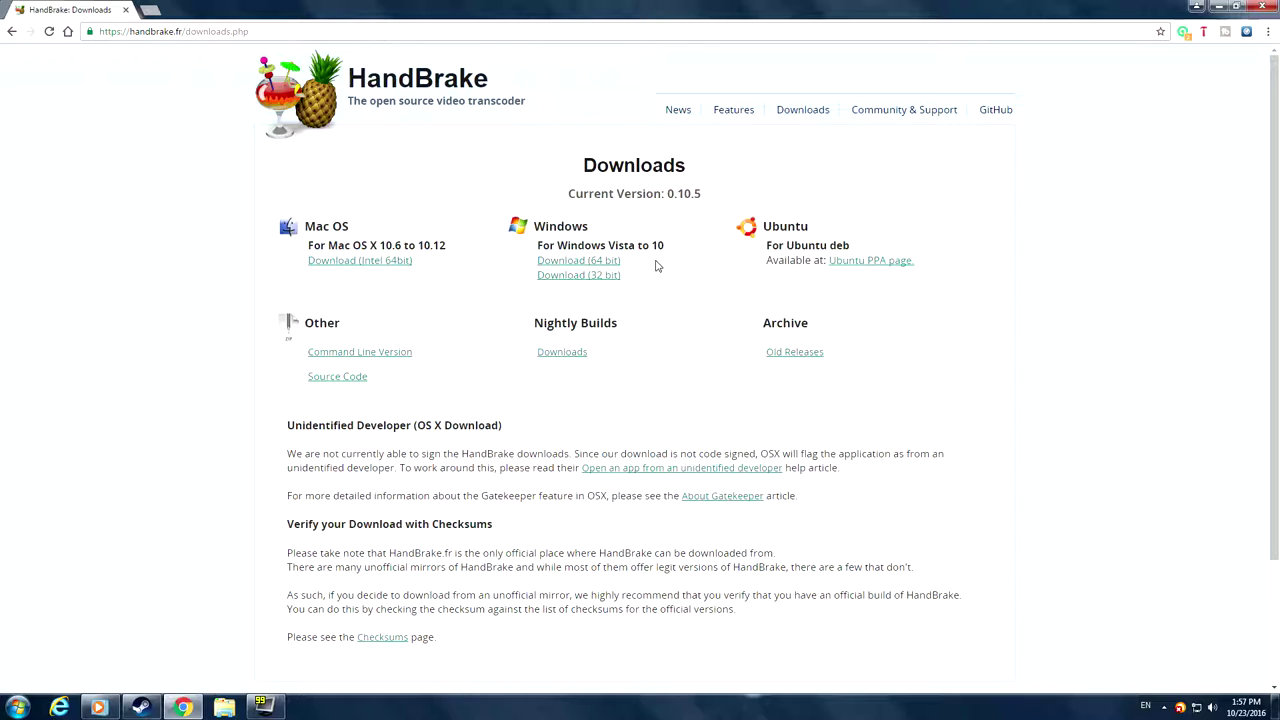
pyautogui.moveTo(519, 263); pyautogui.dragTo(651, 278)
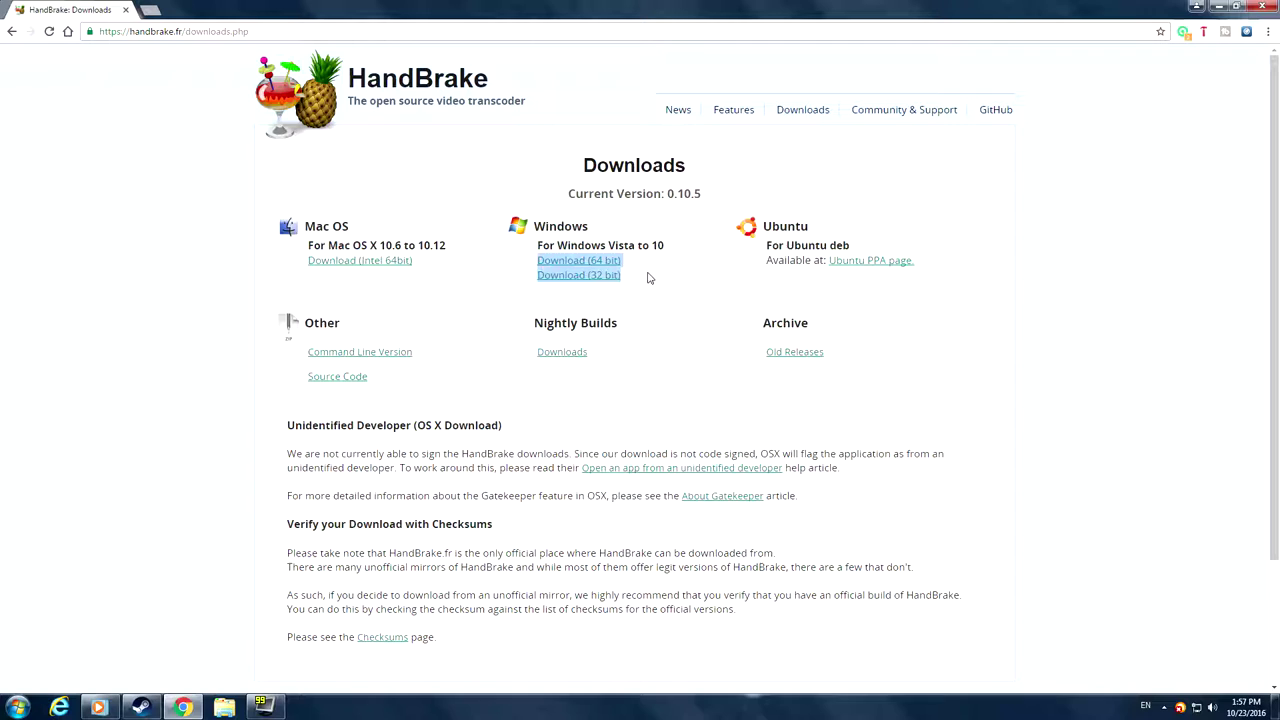
pyautogui.click(637, 279)
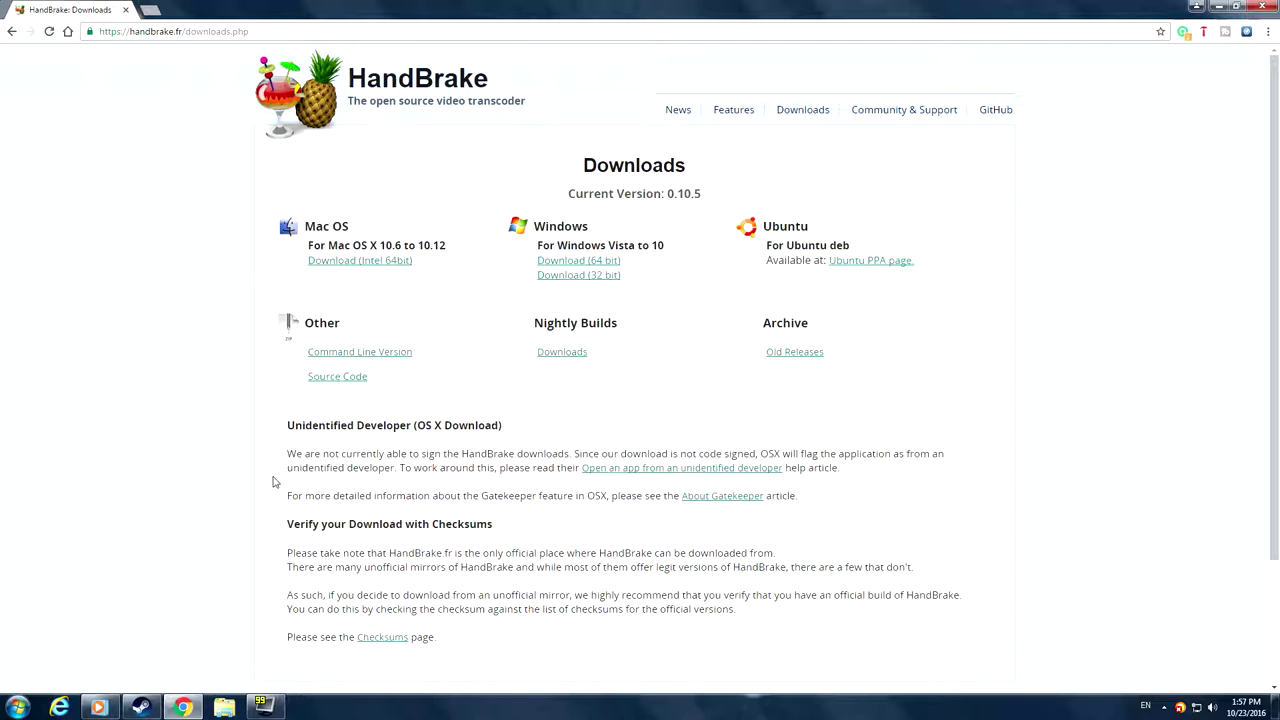
pyautogui.click(10, 706)
pyautogui.rightClick(204, 538)
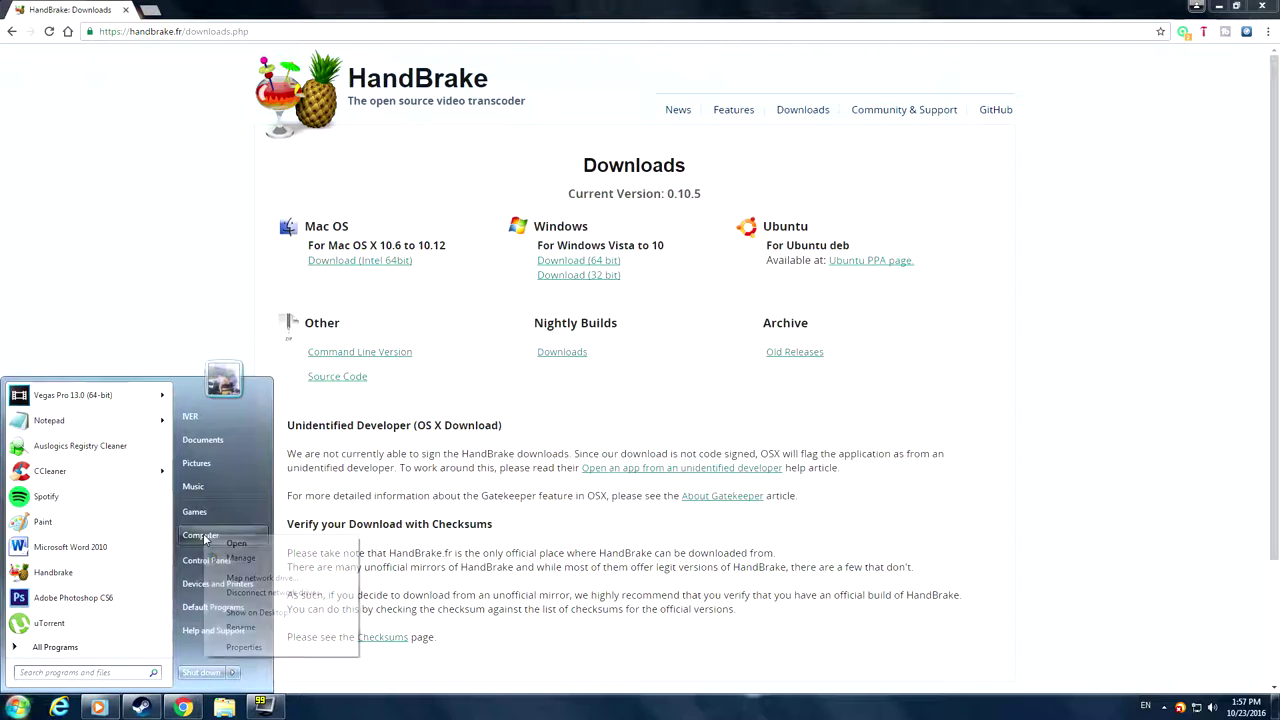
pyautogui.click(242, 647)
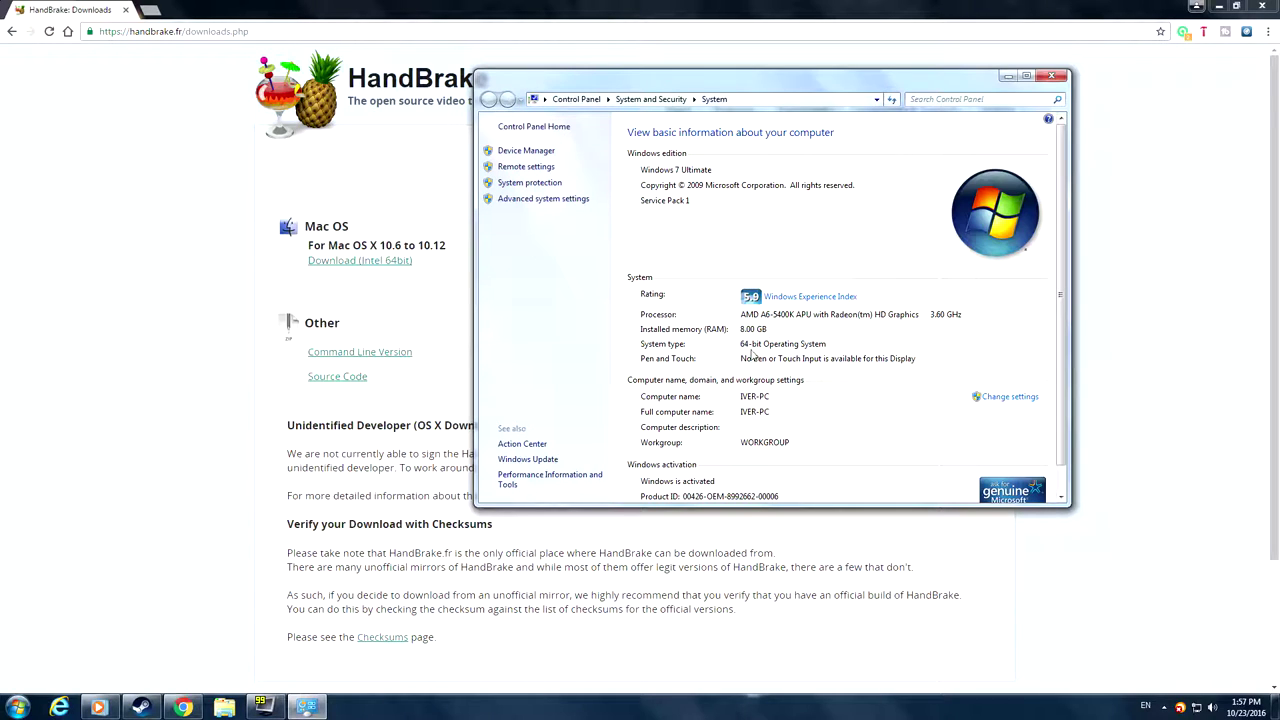
pyautogui.click(1052, 77)
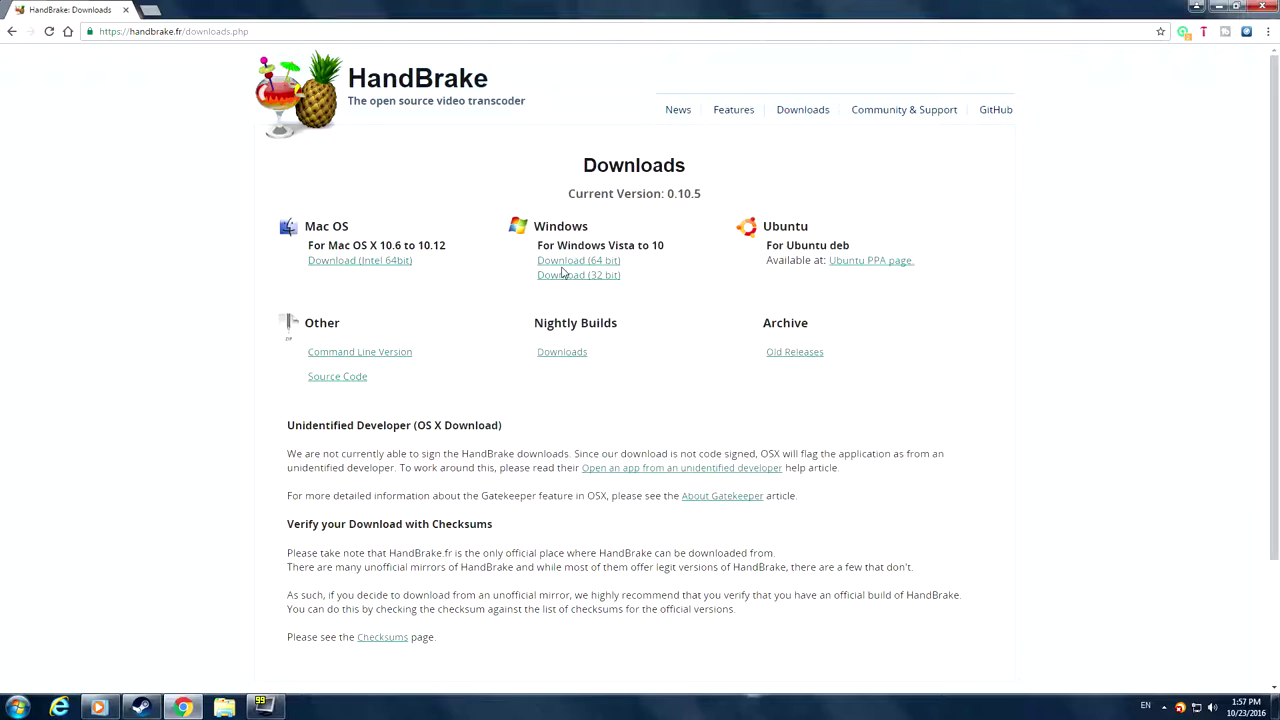
# Save the 64-bit HandBrake 0.10.5 Windows installer, then cancel that download
pyautogui.click(561, 263)
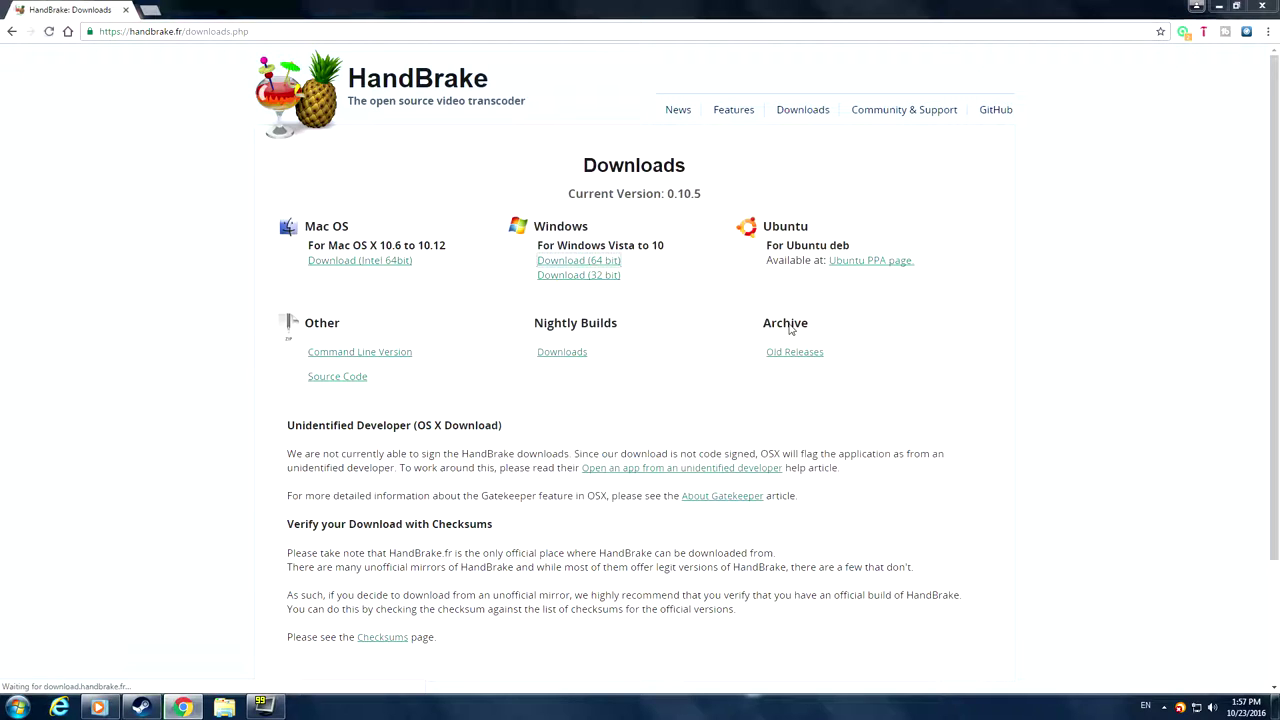
pyautogui.click(525, 345)
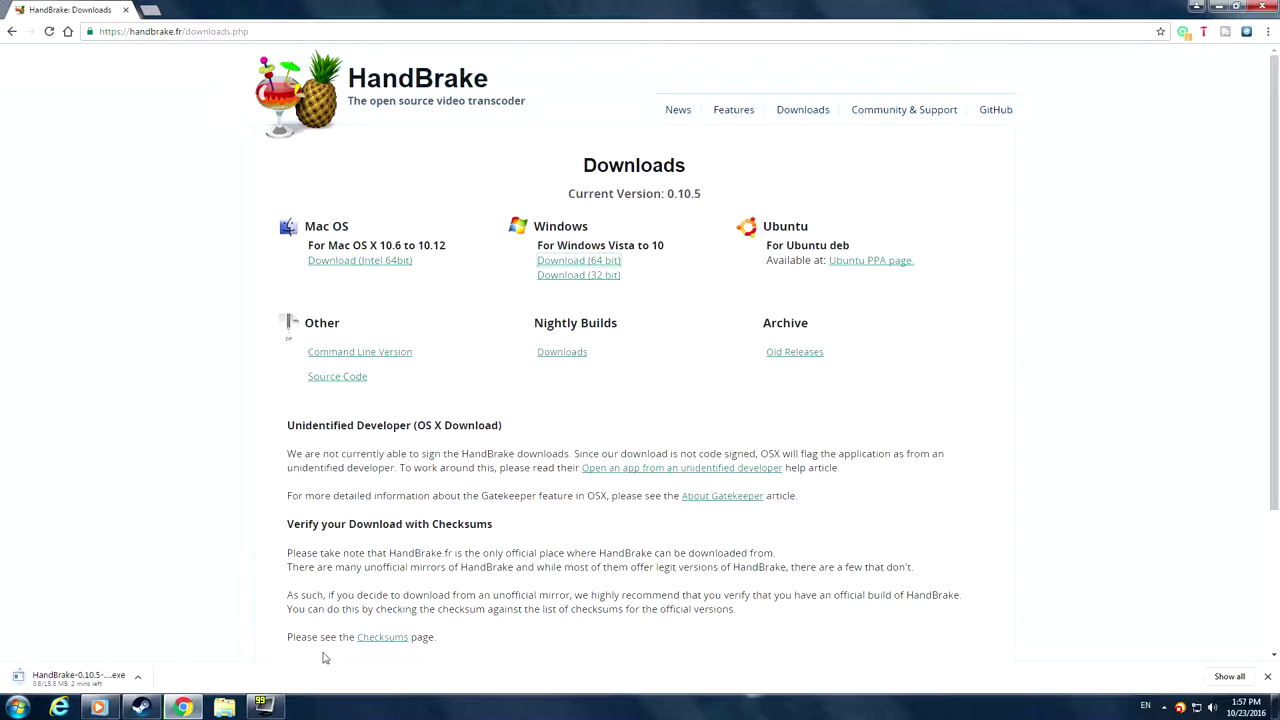
pyautogui.rightClick(74, 676)
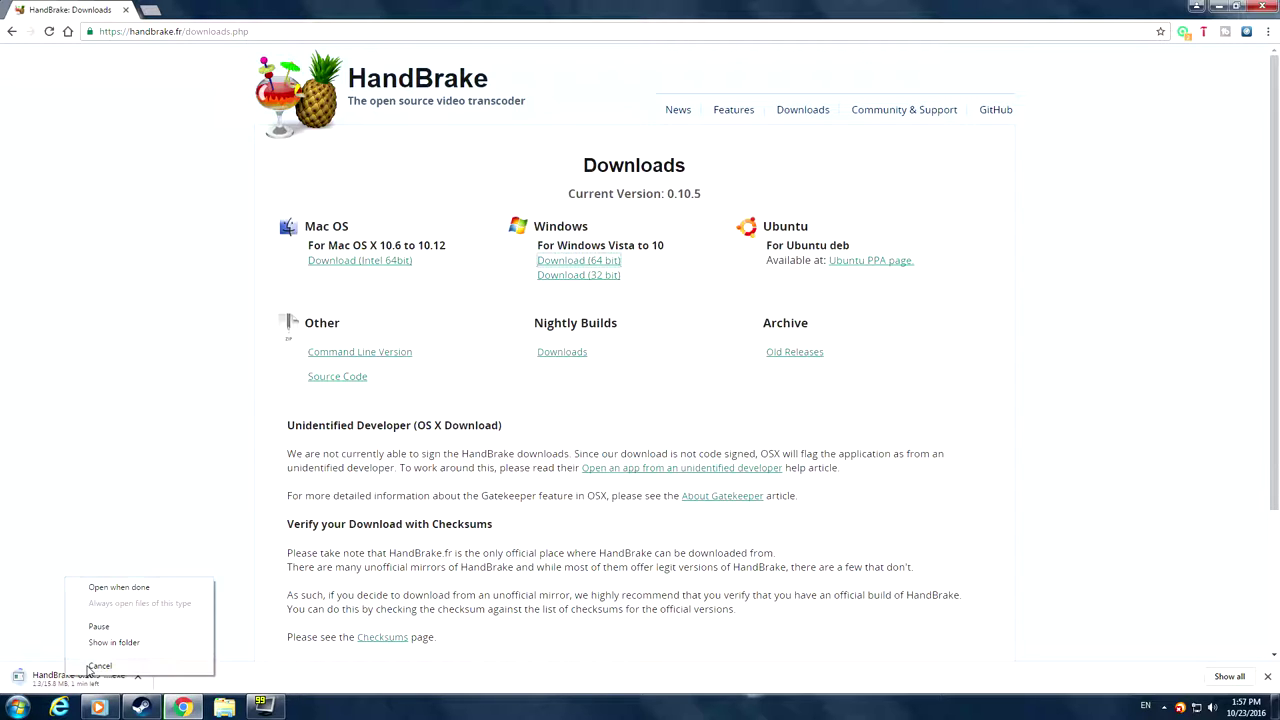
pyautogui.click(115, 660)
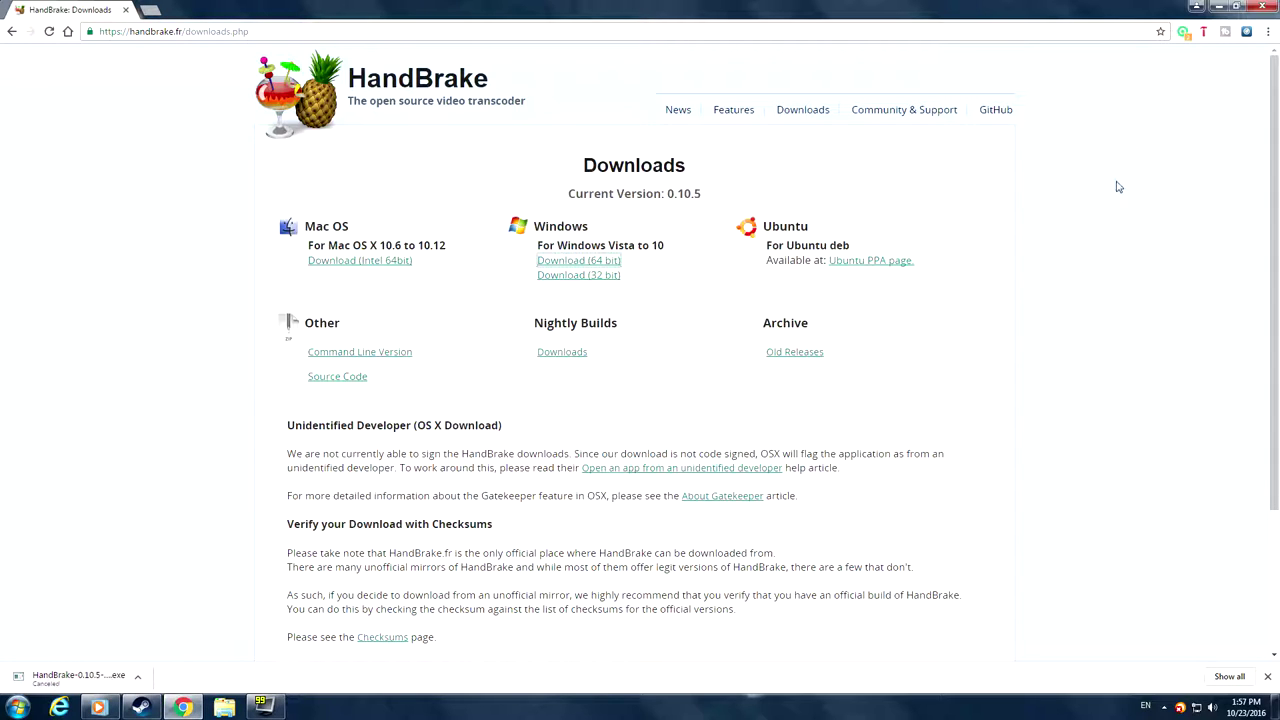
# Minimize Chrome and launch HandBrake from its desktop shortcut
pyautogui.click(1219, 7)
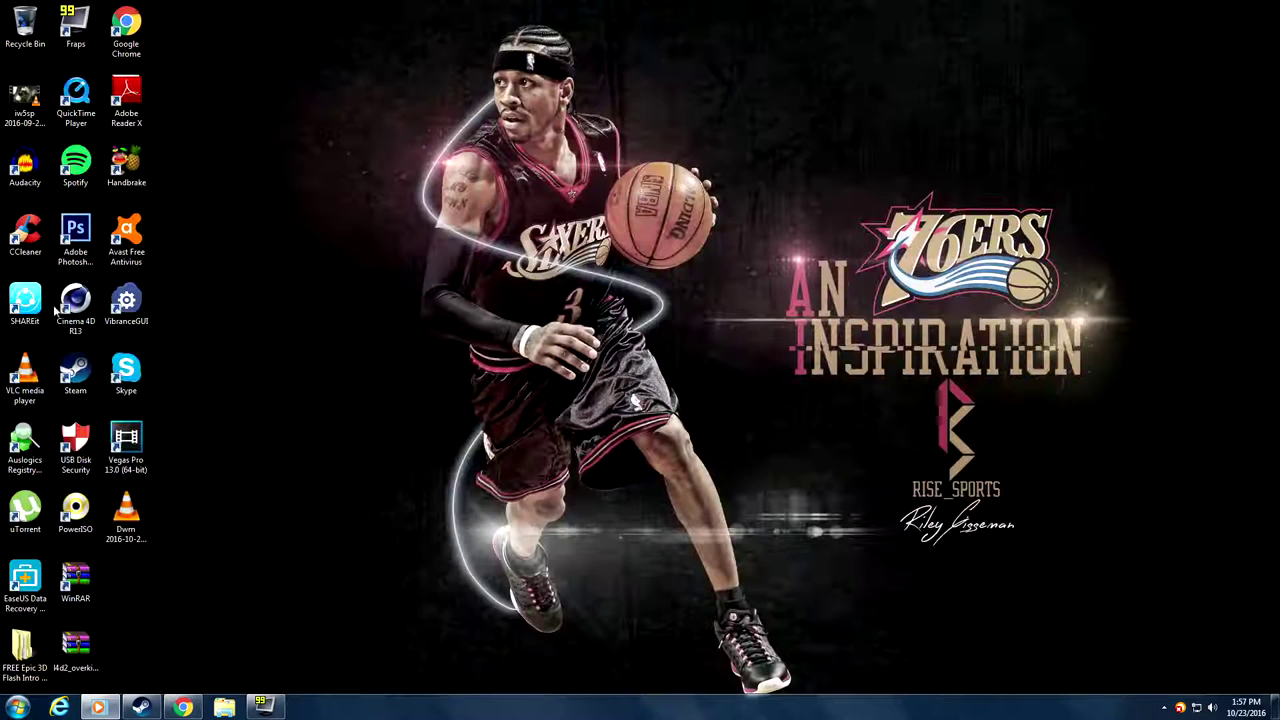
pyautogui.doubleClick(142, 173)
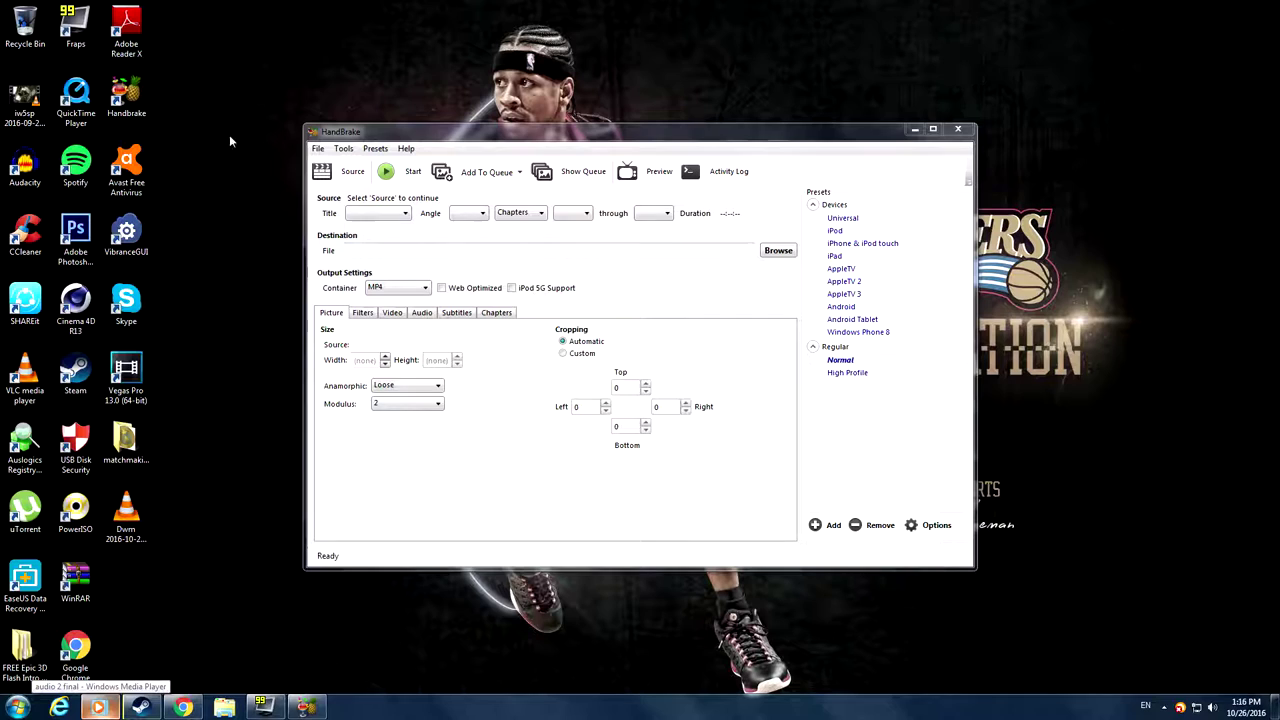
# Open the desktop game clip's Properties and highlight its 373 MB size
pyautogui.rightClick(18, 102)
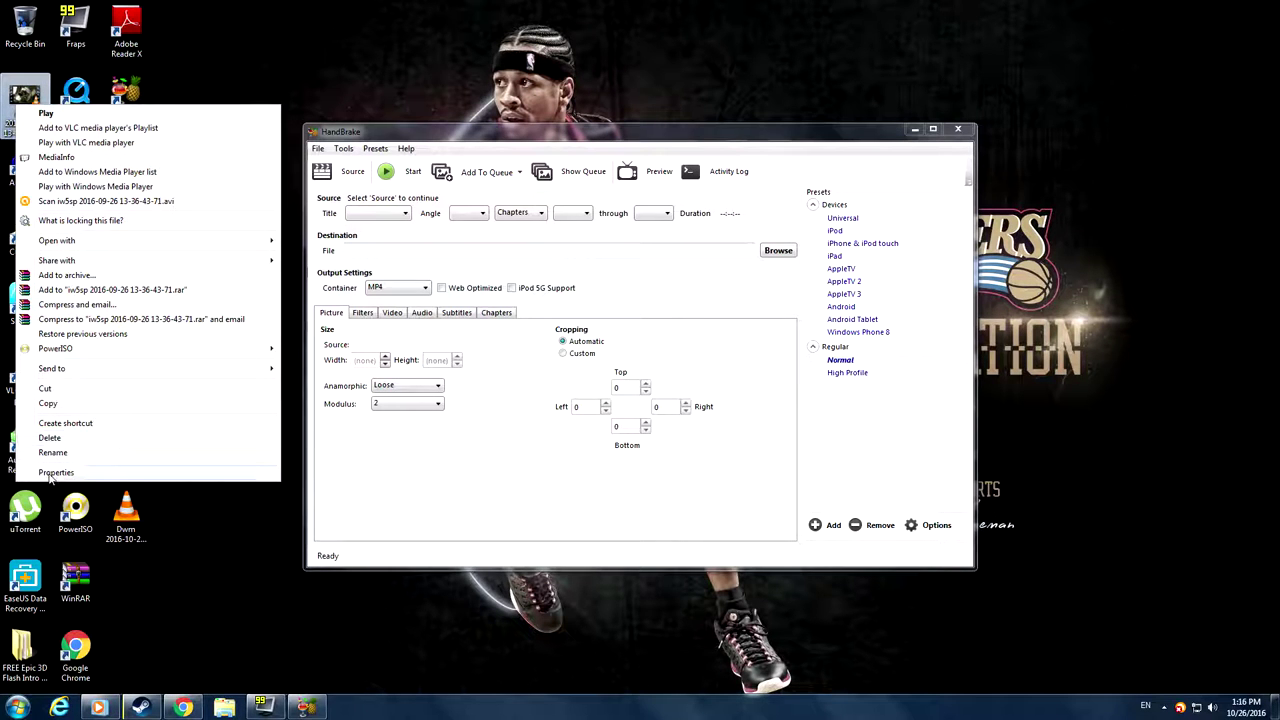
pyautogui.click(52, 474)
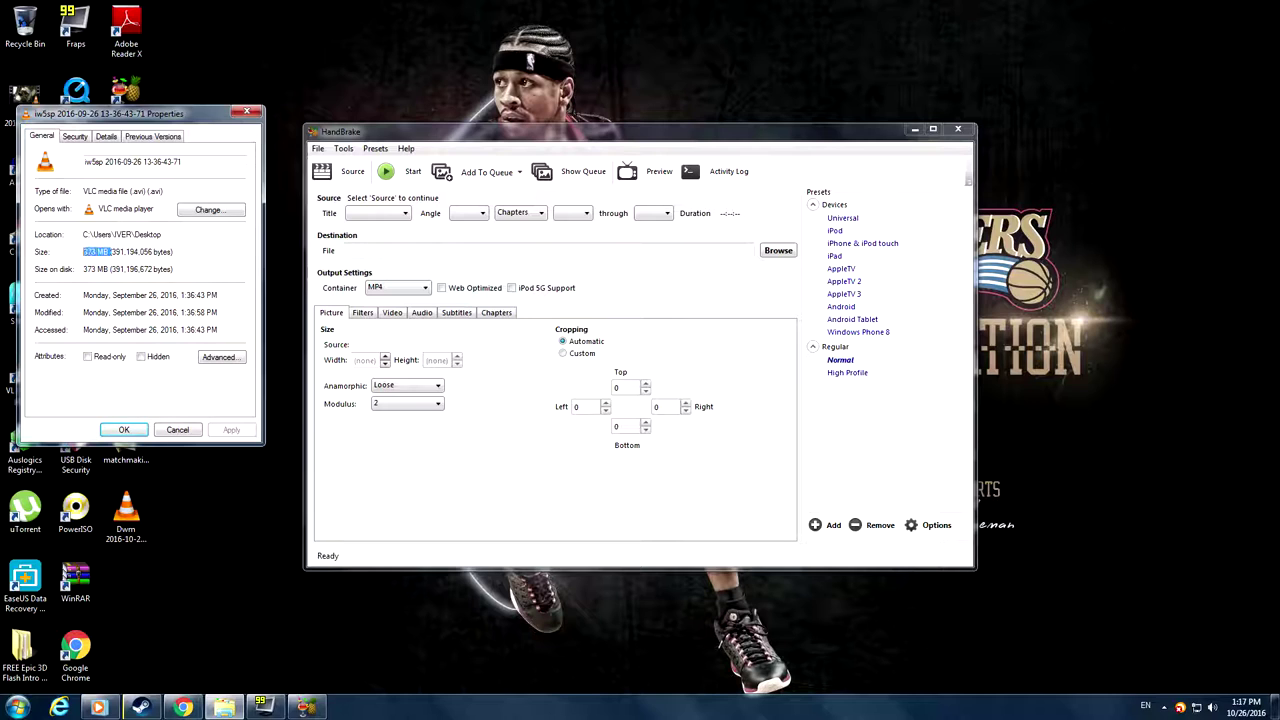
pyautogui.moveTo(100, 251); pyautogui.dragTo(96, 251)
# Load the game clip into HandBrake as source and set Anamorphic to None
pyautogui.click(115, 432)
pyautogui.moveTo(22, 110); pyautogui.dragTo(507, 368)
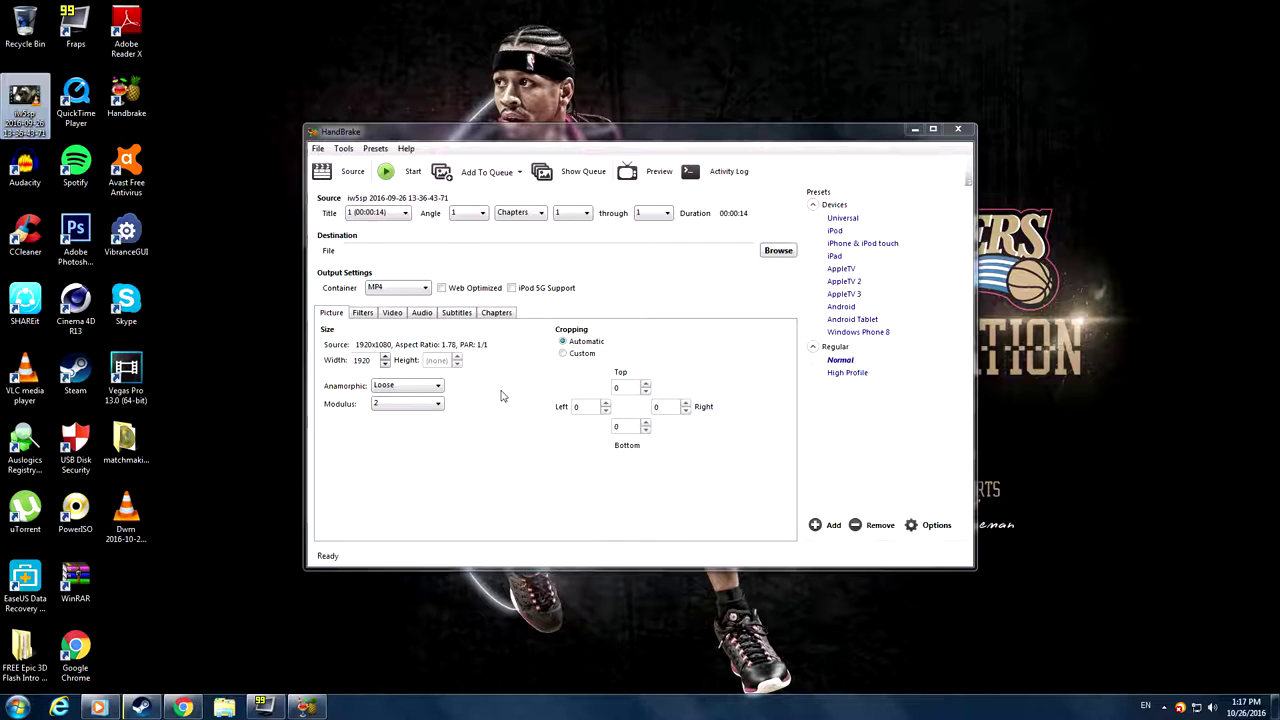
pyautogui.click(405, 386)
pyautogui.click(389, 400)
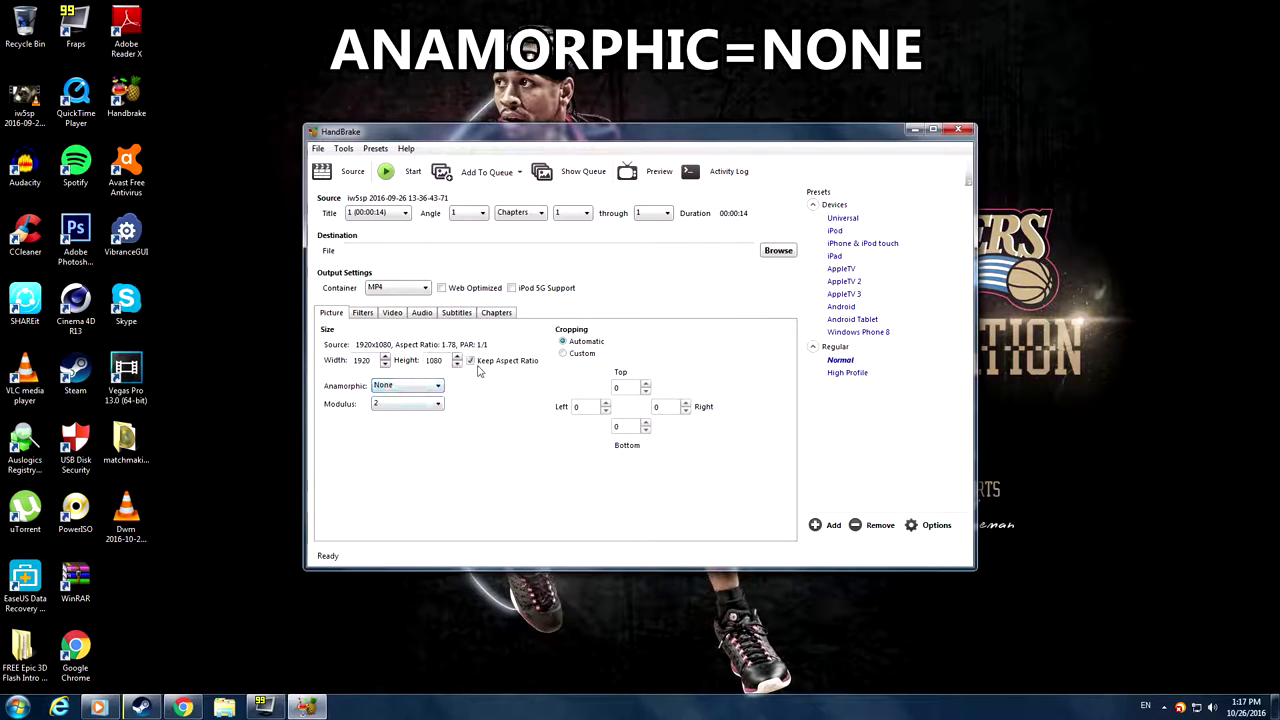
# Uncheck Keep Aspect Ratio and keep the picture at width 1920, height 1080
pyautogui.click(378, 390)
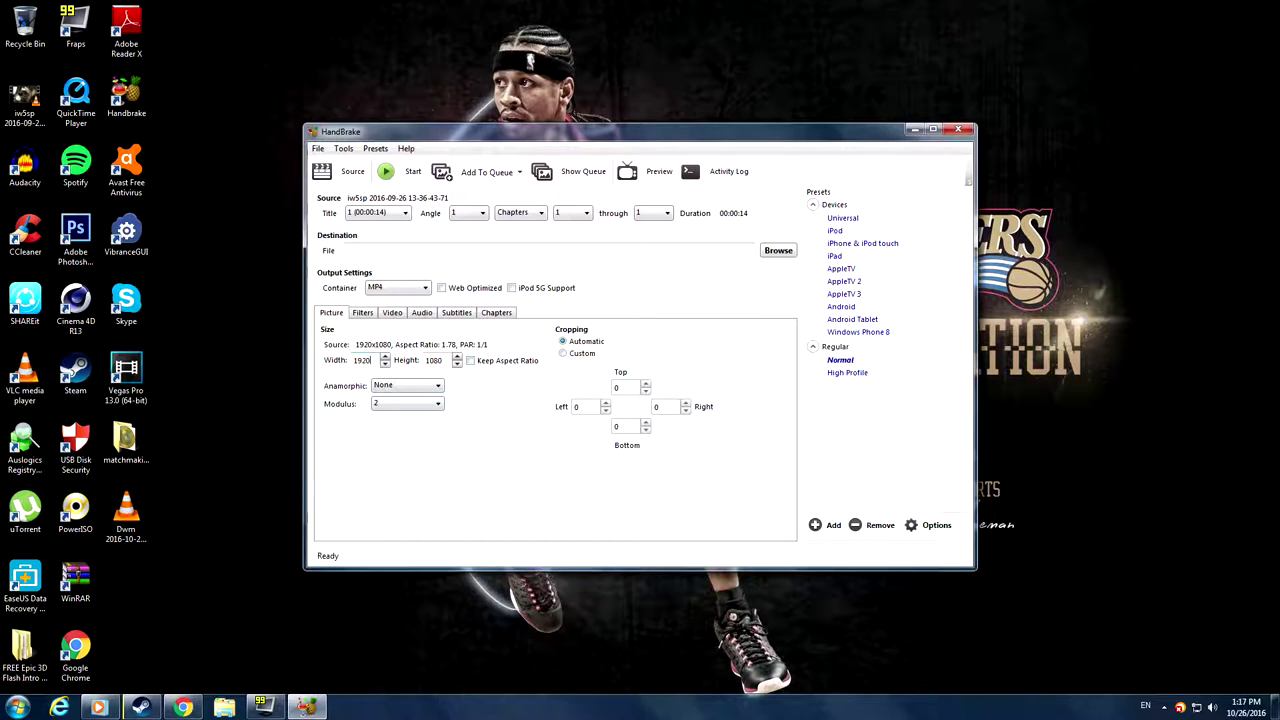
pyautogui.moveTo(371, 360); pyautogui.dragTo(343, 367)
pyautogui.write('1280')
pyautogui.press('Tab')
pyautogui.hotkey('shift', 'Tab')
pyautogui.write('1920')
# Enable Web Optimized and set framerate to Same as source with Variable Framerate
pyautogui.click(446, 289)
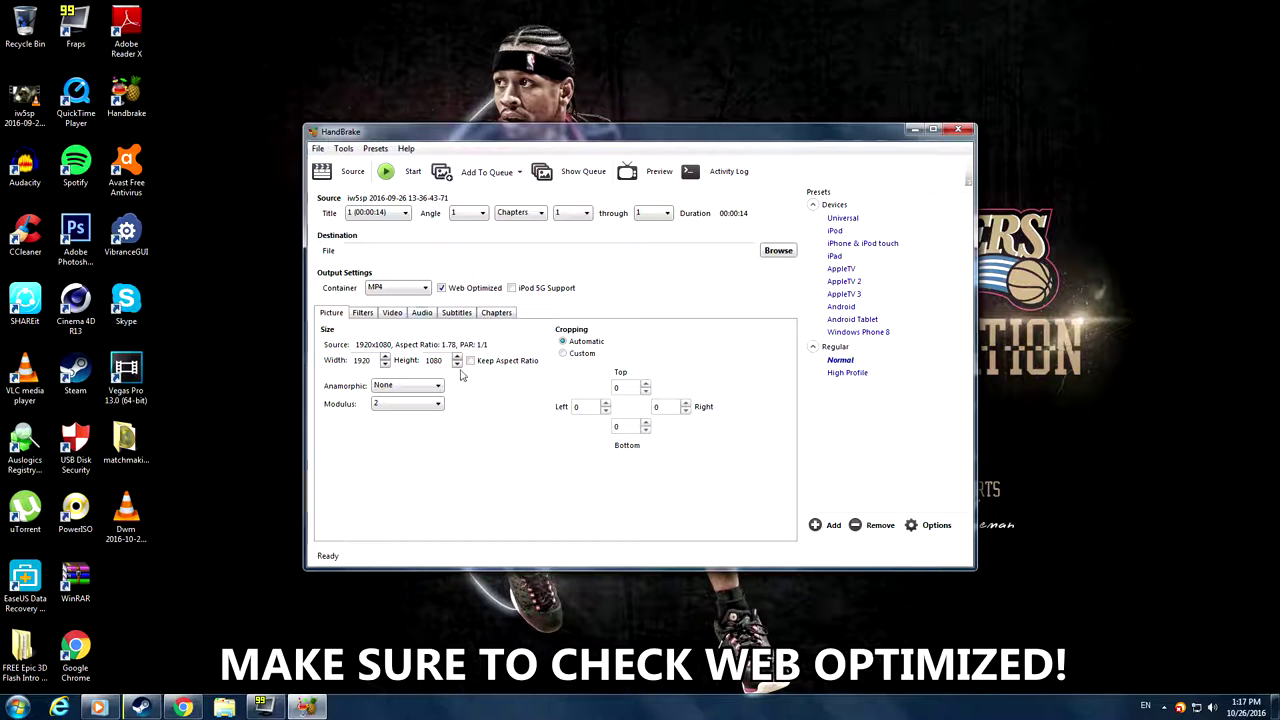
pyautogui.click(393, 316)
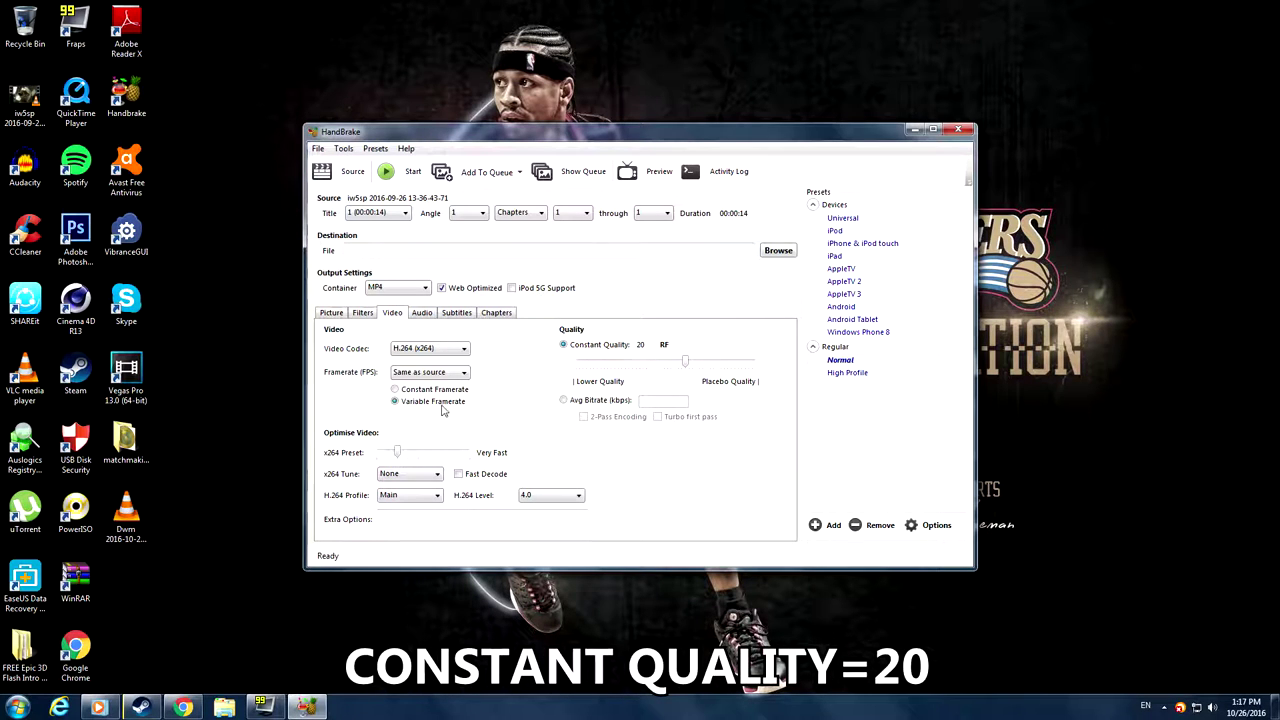
pyautogui.click(428, 372)
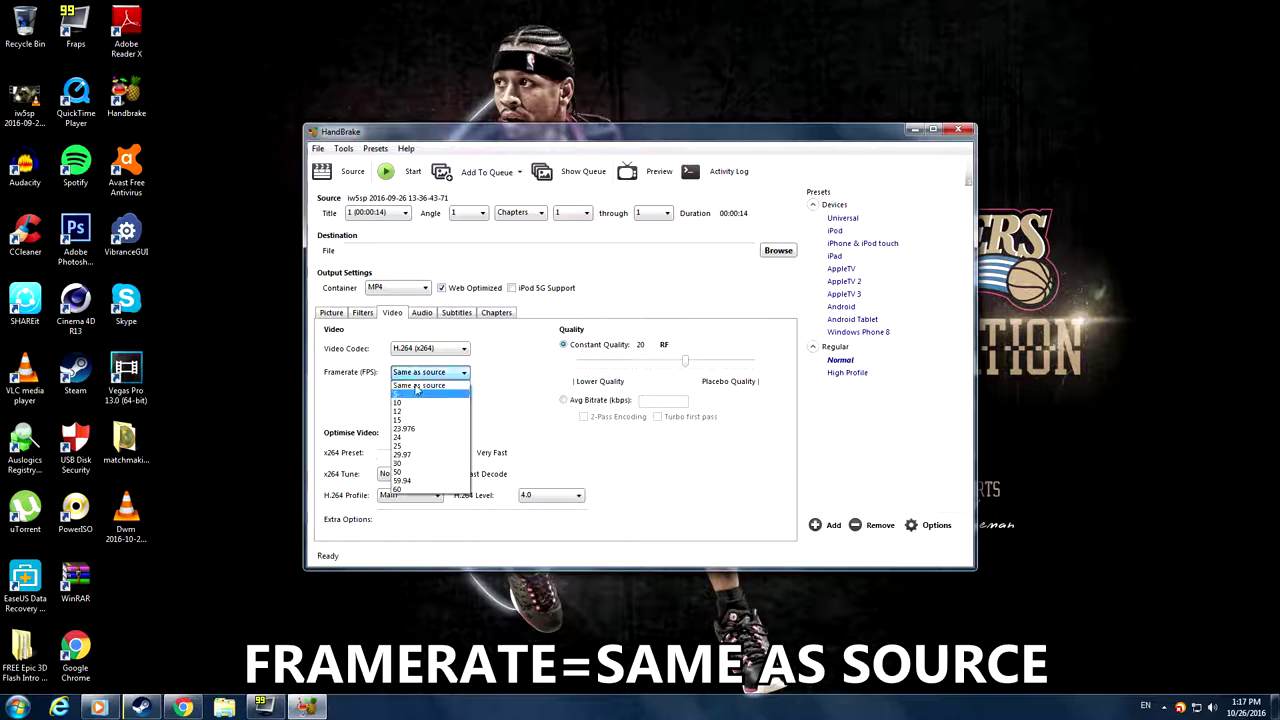
pyautogui.click(428, 384)
pyautogui.click(395, 401)
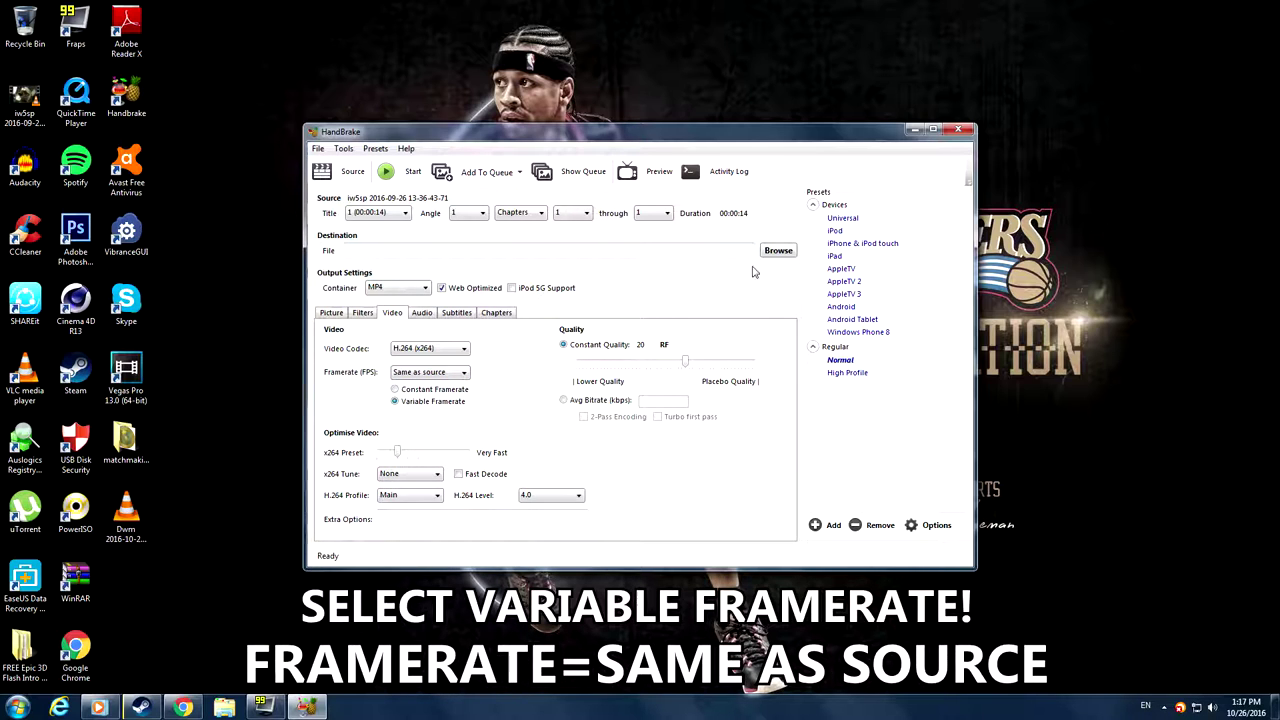
pyautogui.click(778, 250)
# Save the output as 'sample video' on the Desktop and start encoding
pyautogui.click(362, 233)
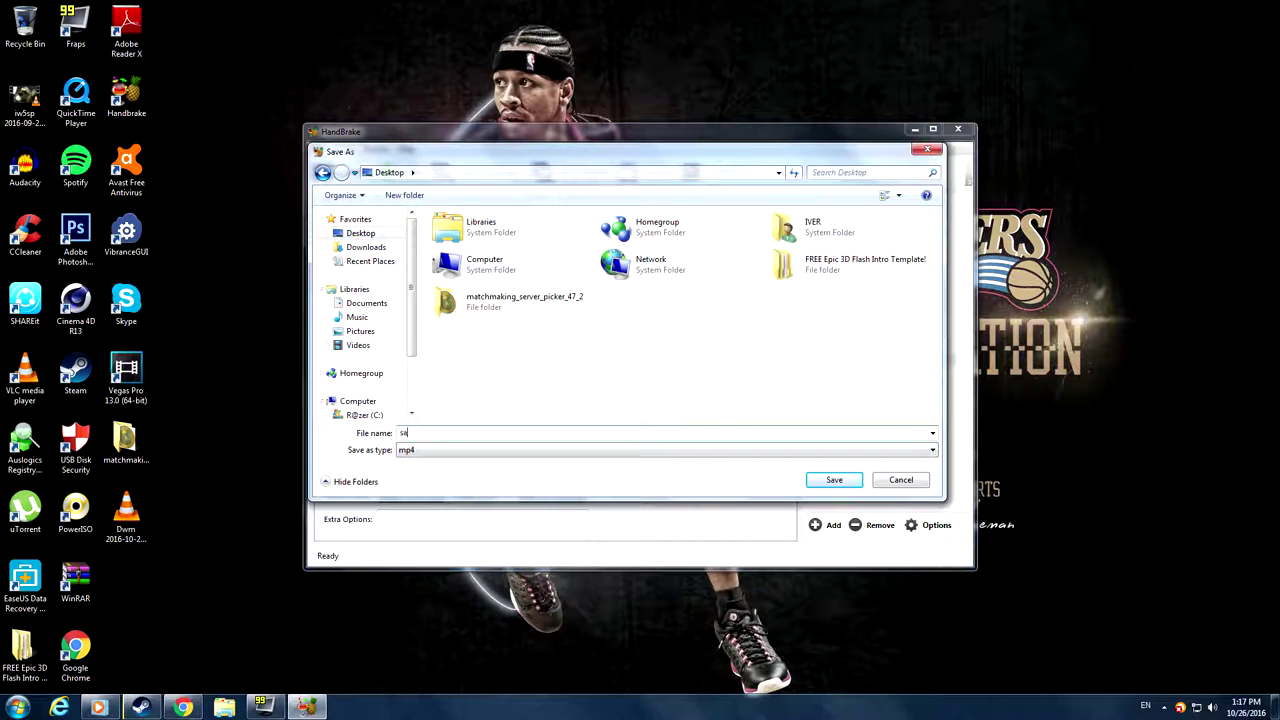
pyautogui.write('sample video')
pyautogui.press('Return')
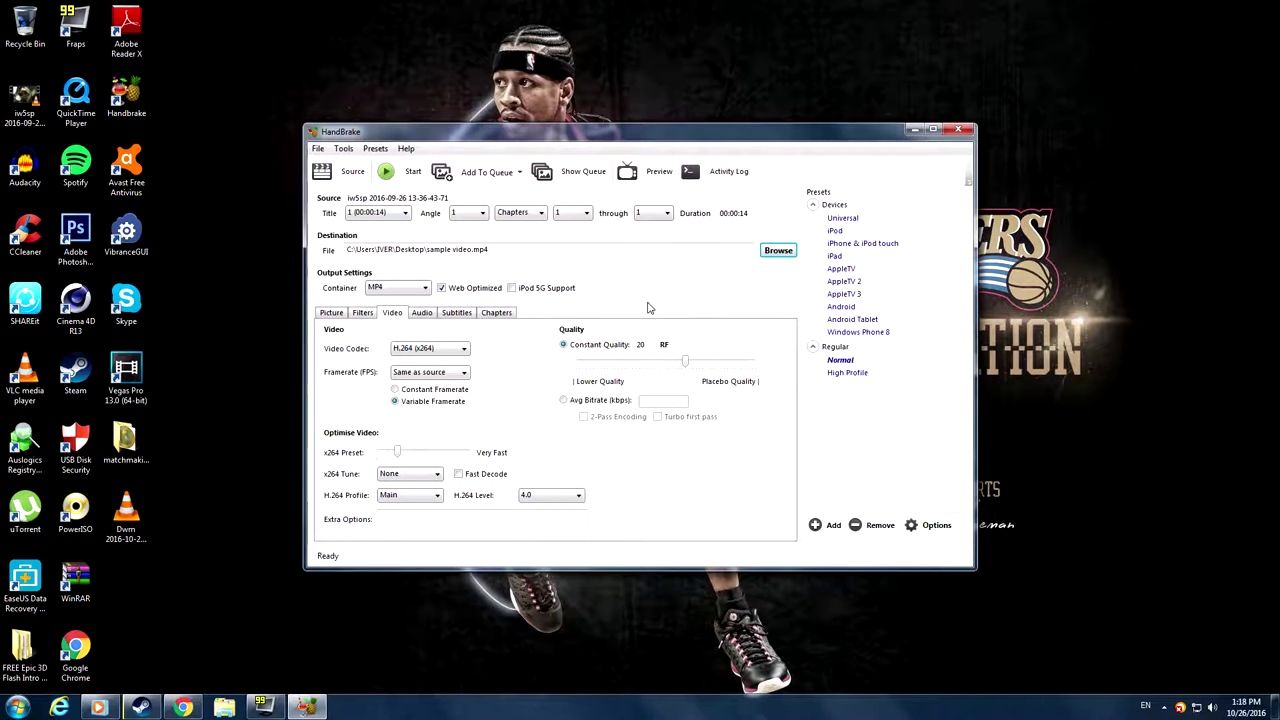
pyautogui.click(410, 178)
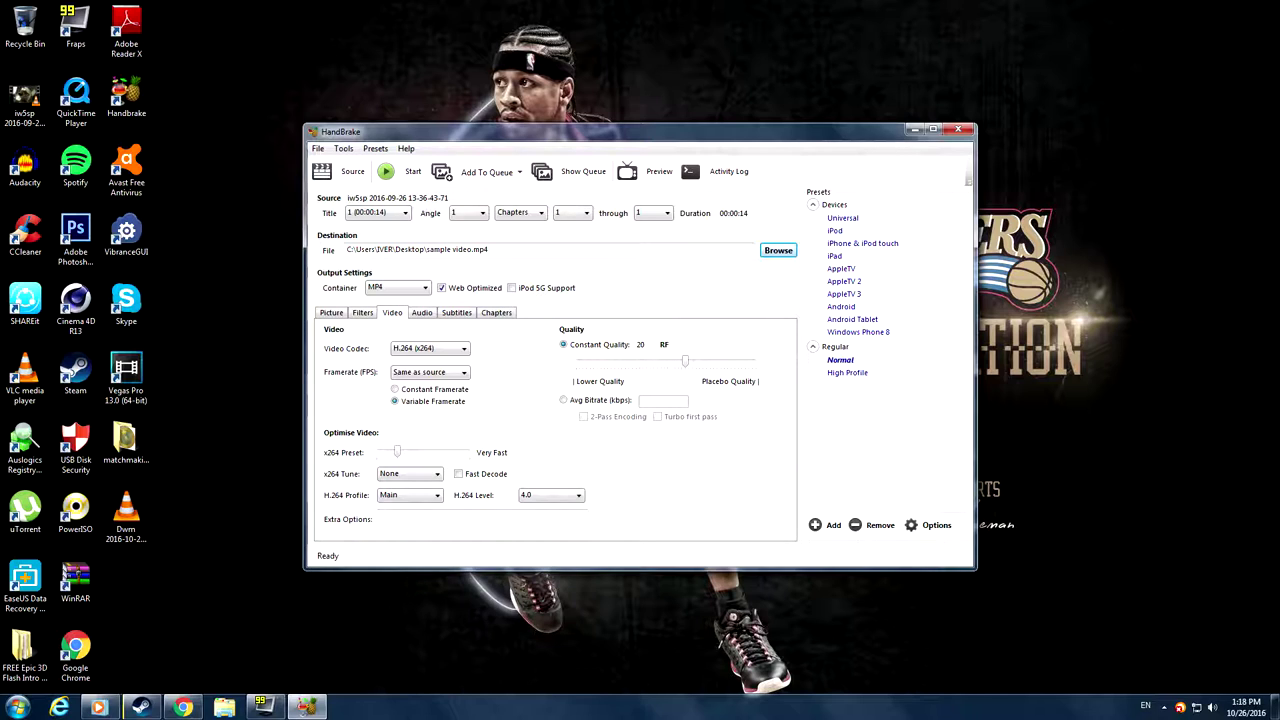
pyautogui.click(396, 176)
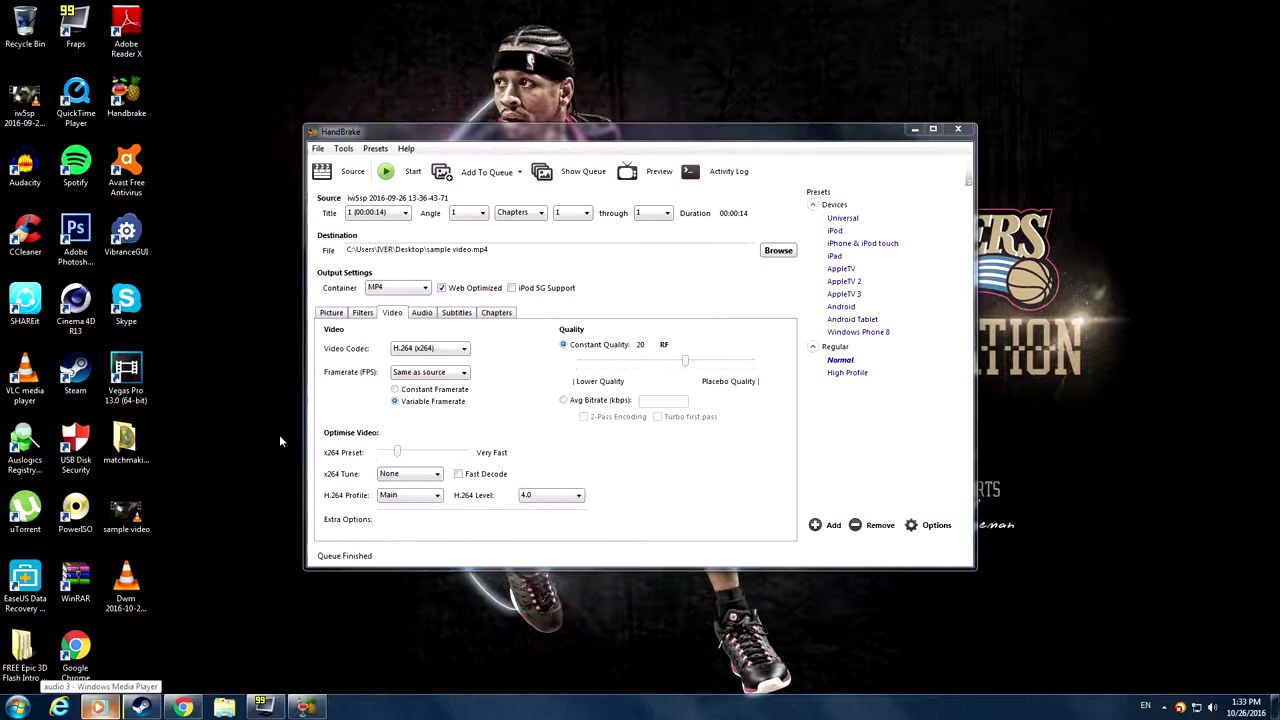
pyautogui.rightClick(134, 518)
pyautogui.click(168, 508)
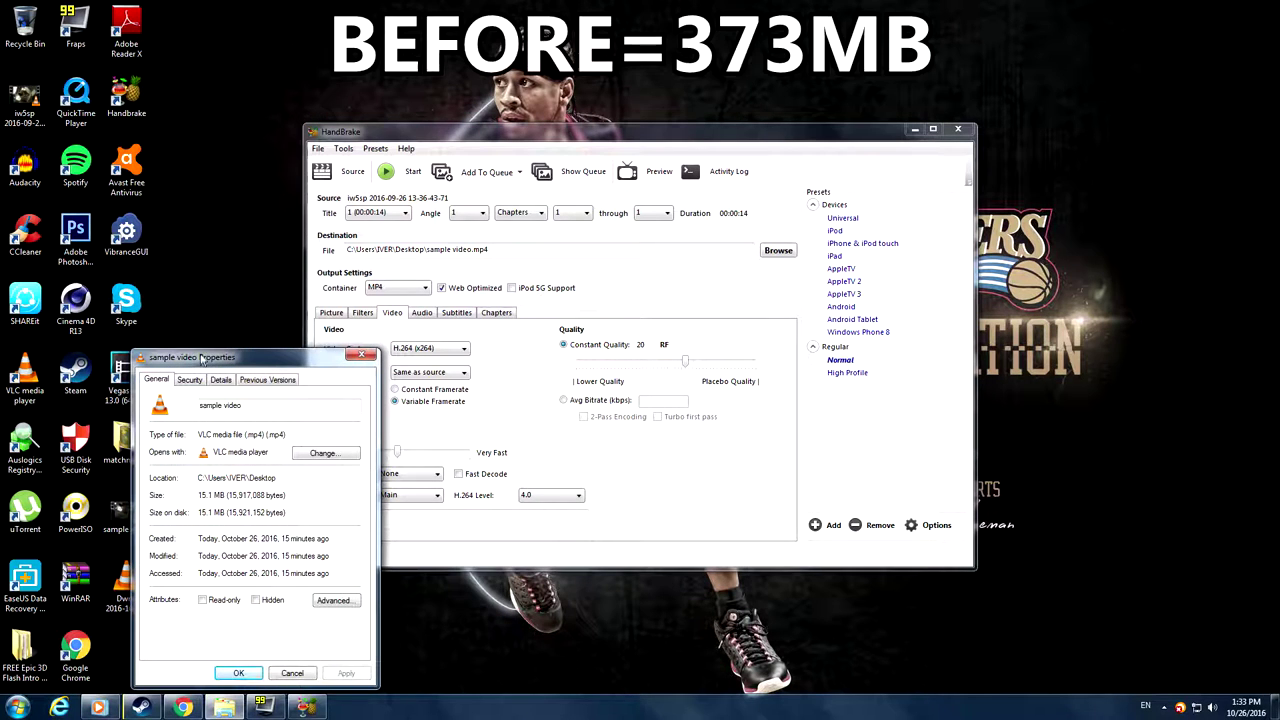
pyautogui.moveTo(205, 357); pyautogui.dragTo(223, 72)
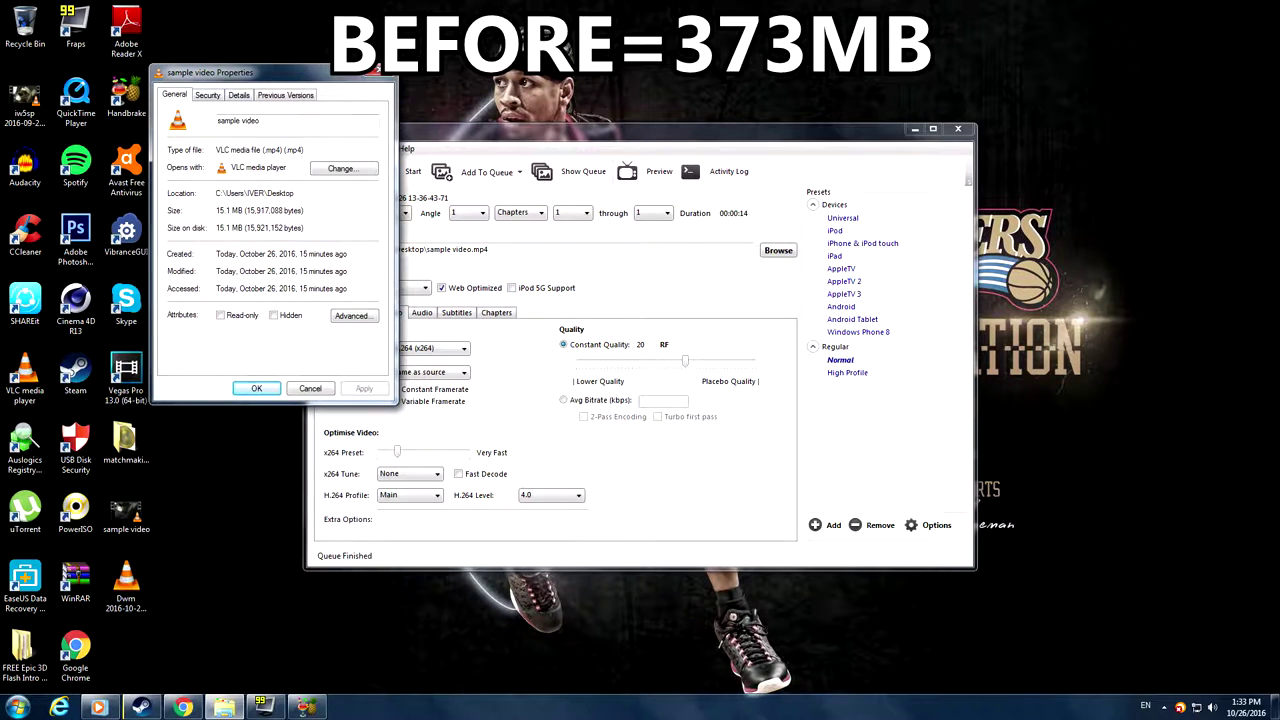
pyautogui.moveTo(243, 211); pyautogui.dragTo(217, 213)
pyautogui.click(217, 213)
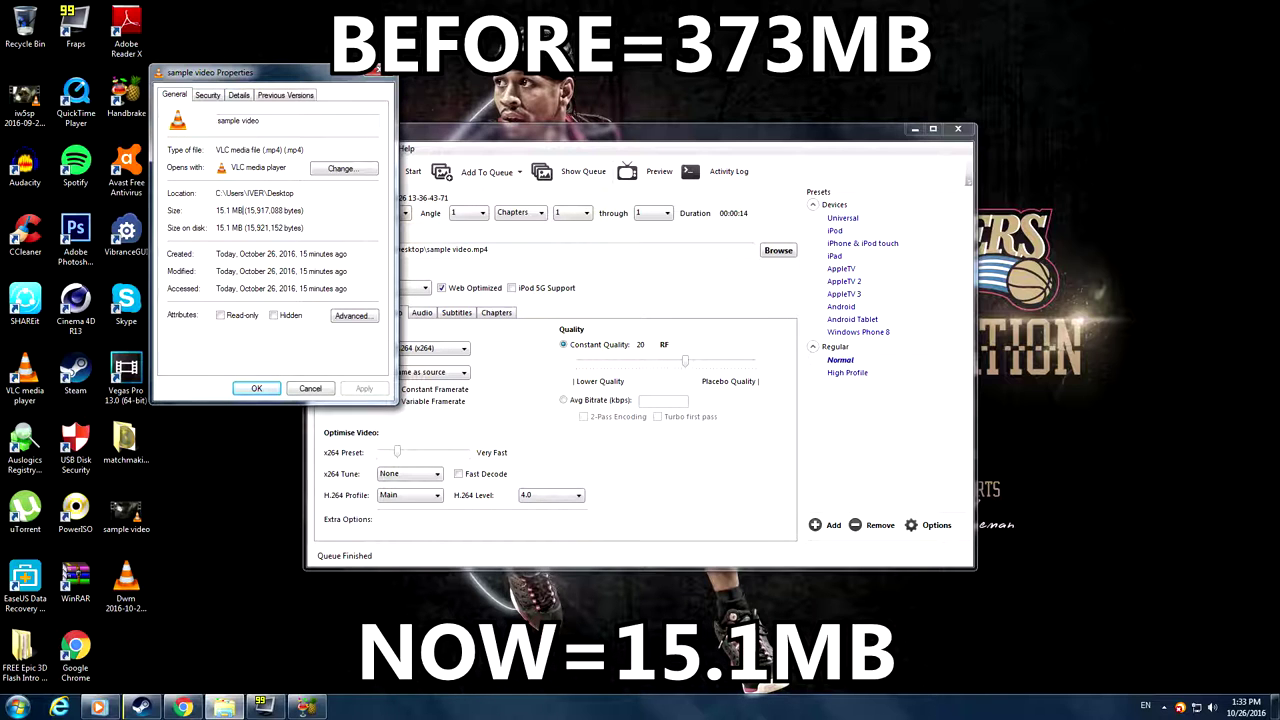
pyautogui.click(257, 389)
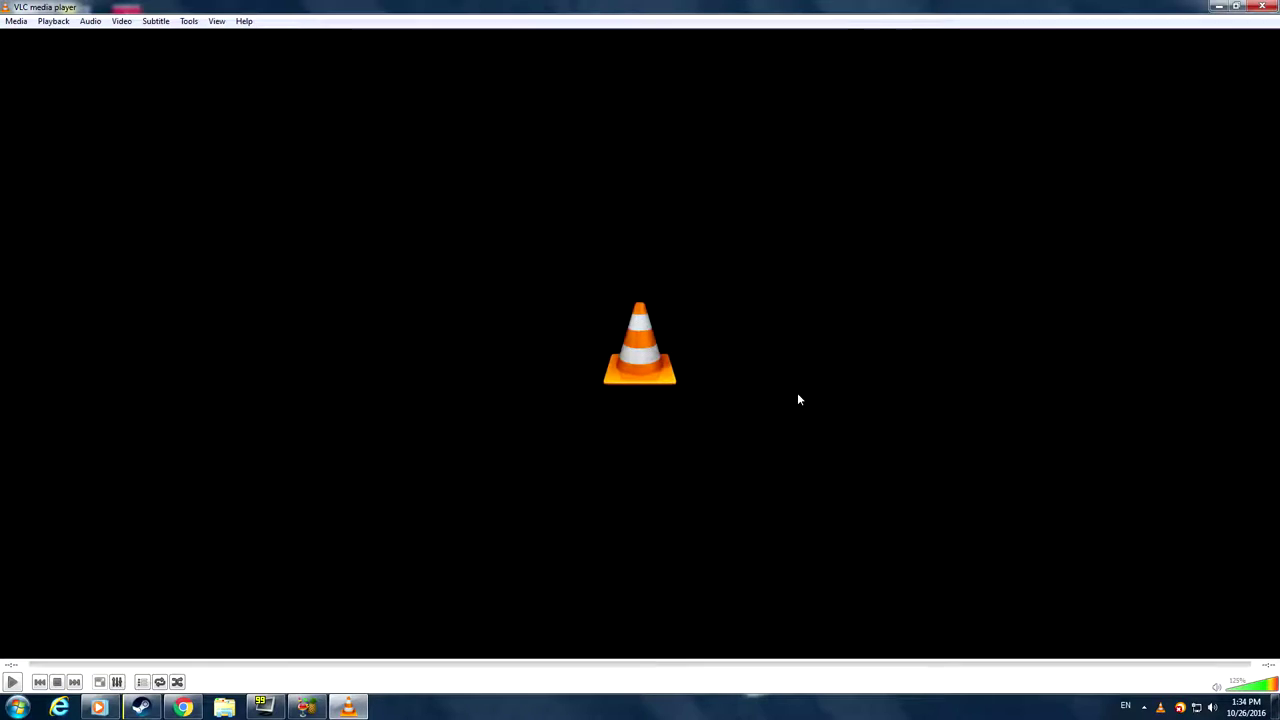
pyautogui.hotkey('ctrl', 'q')
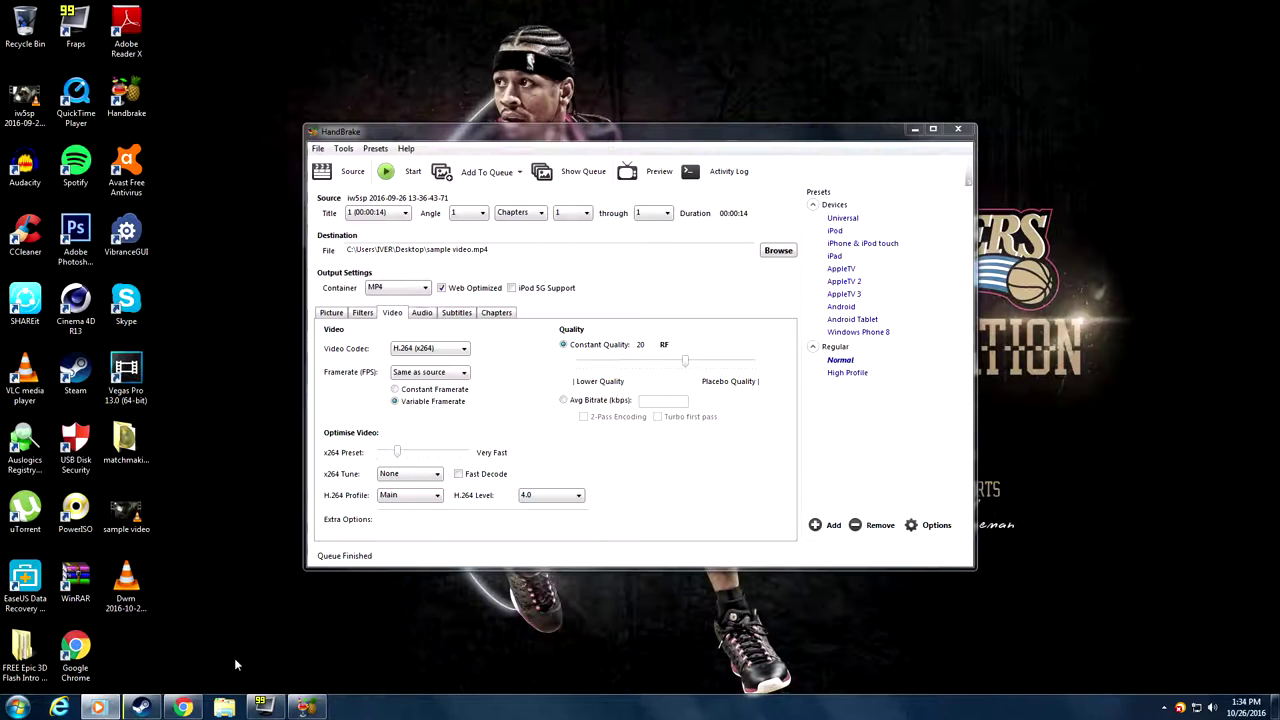